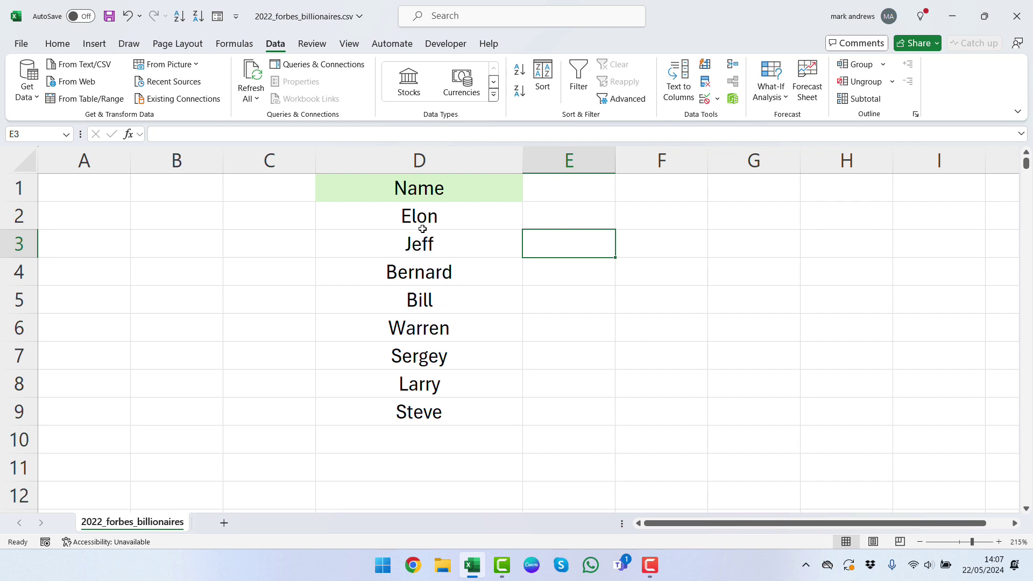
Step: Select all of column D and open its Data Validation settings
{"action": "left_click", "coordinate": [437, 157]}
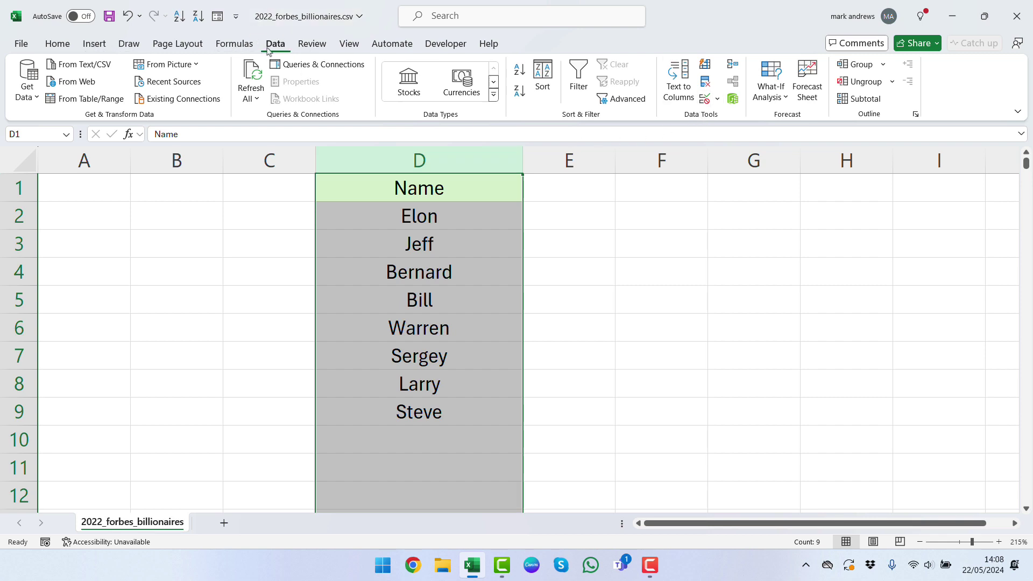
{"action": "left_click", "coordinate": [705, 100]}
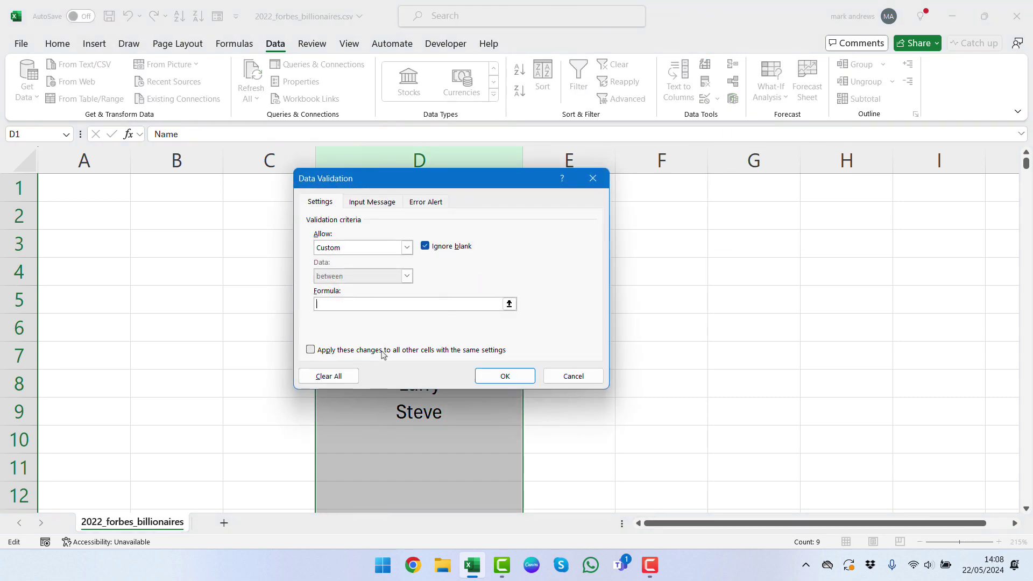
Step: Set column D's validation to allow Custom entries and put the cursor in the Formula box
{"action": "left_click", "coordinate": [407, 247]}
{"action": "left_click", "coordinate": [331, 258]}
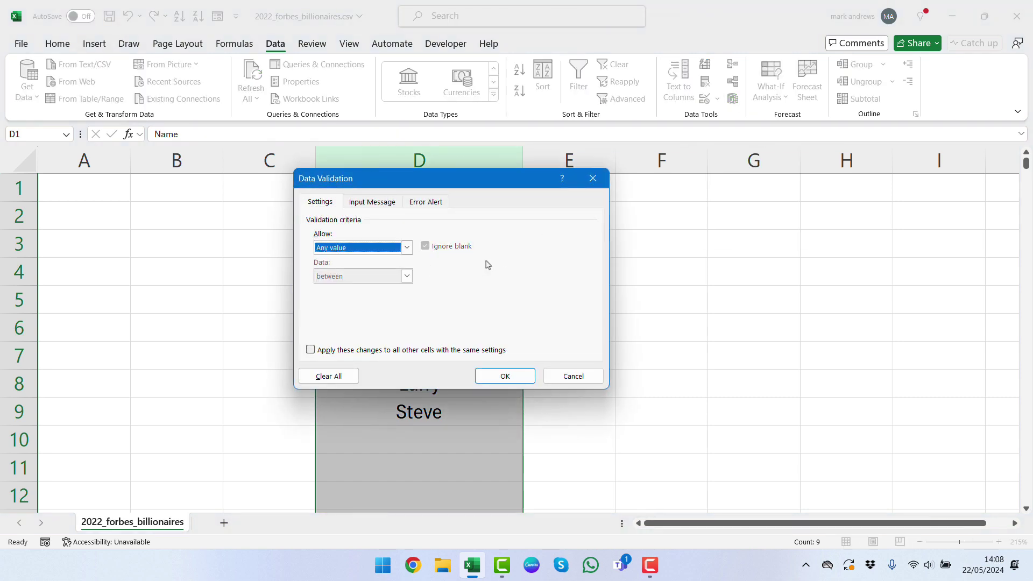
{"action": "left_click", "coordinate": [408, 251]}
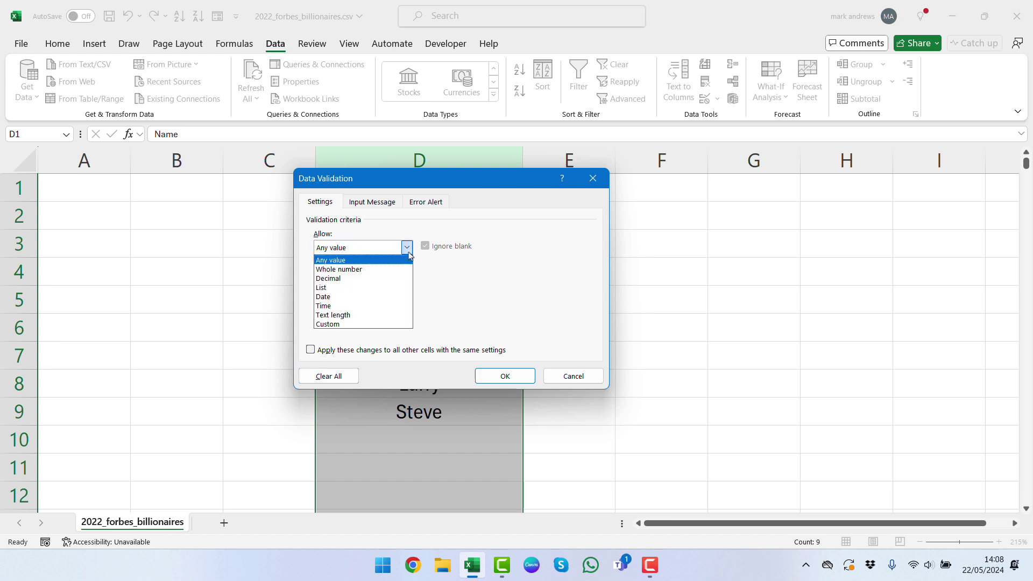
{"action": "left_click", "coordinate": [380, 324]}
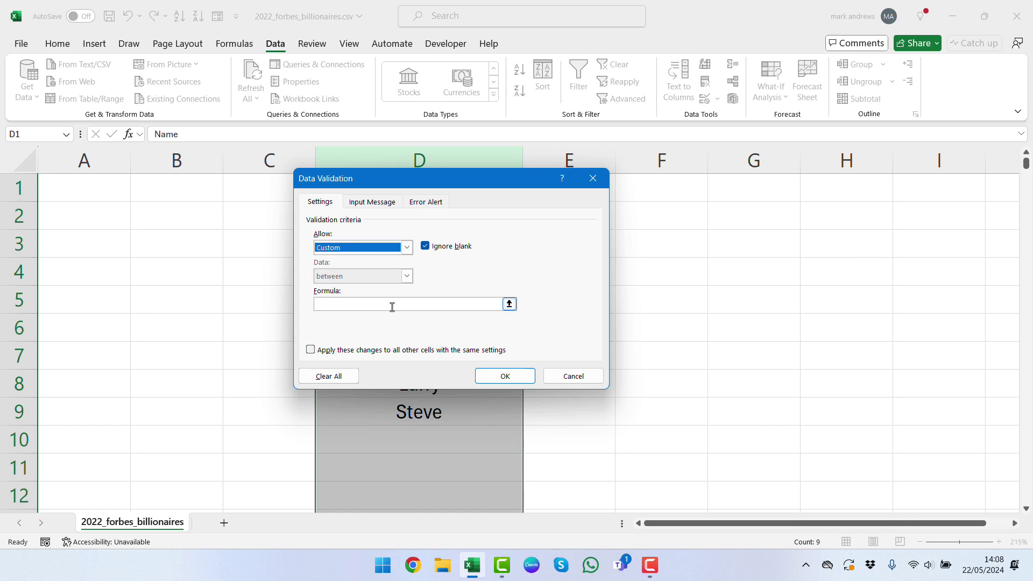
{"action": "left_click", "coordinate": [368, 305]}
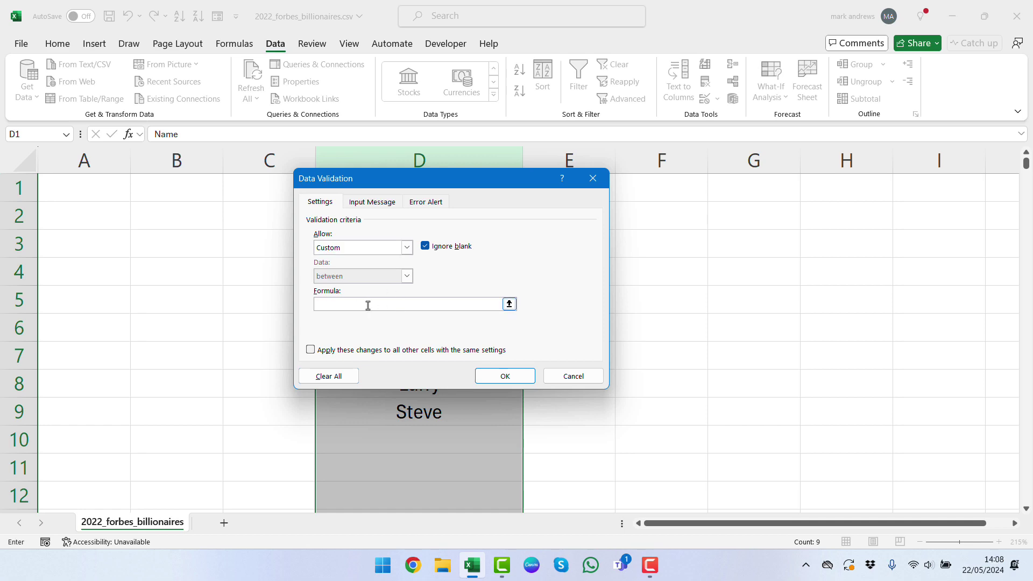
Step: Enter the validation formula =countif(D:D,D1)=1 so each name appears only once
{"action": "type", "text": "=countif"}
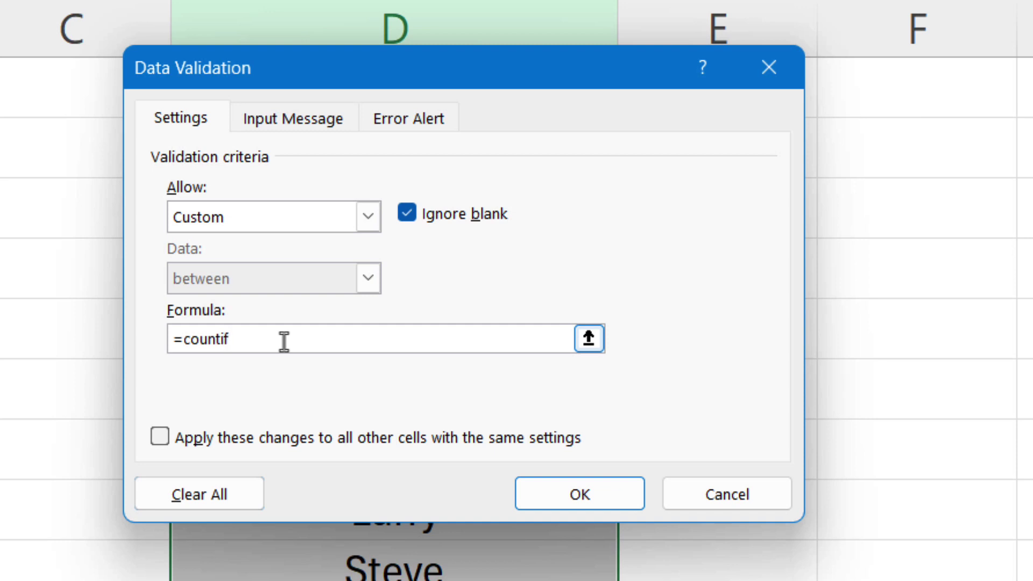
{"action": "type", "text": "(D:D"}
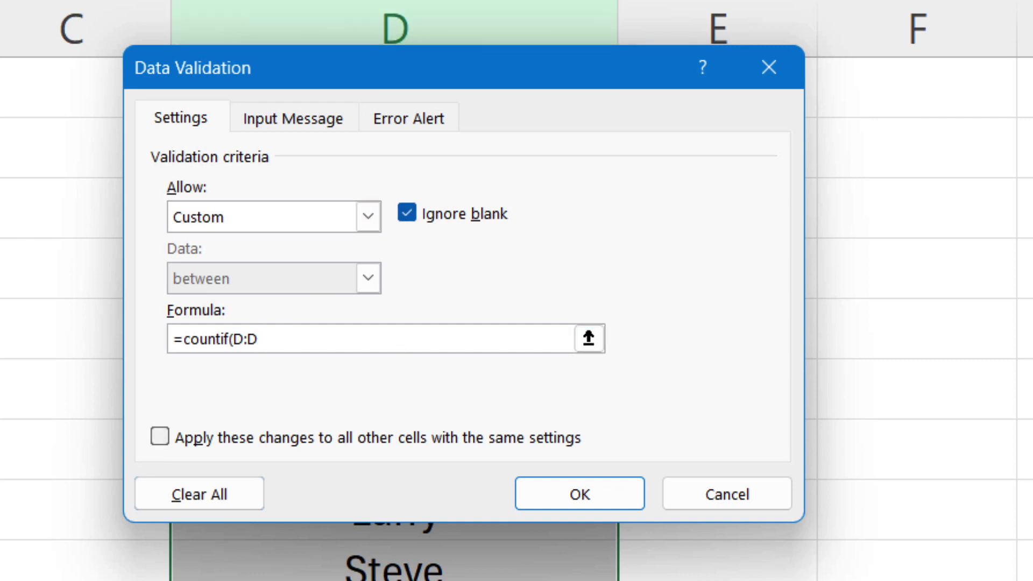
{"action": "type", "text": ",D1"}
{"action": "left_click_drag", "start_coordinate": [390, 75], "coordinate": [973, 51]}
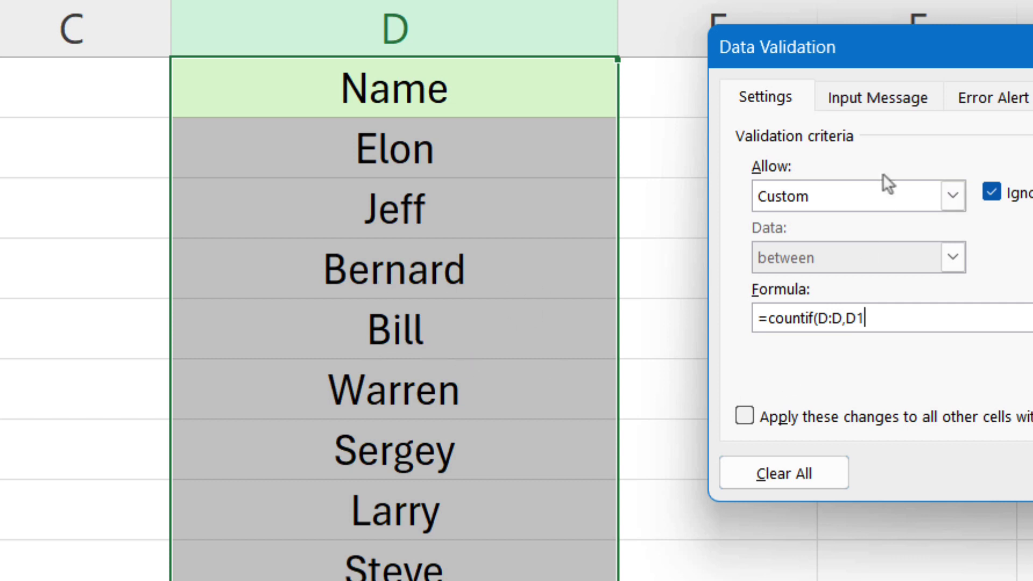
{"action": "type", "text": ")=1"}
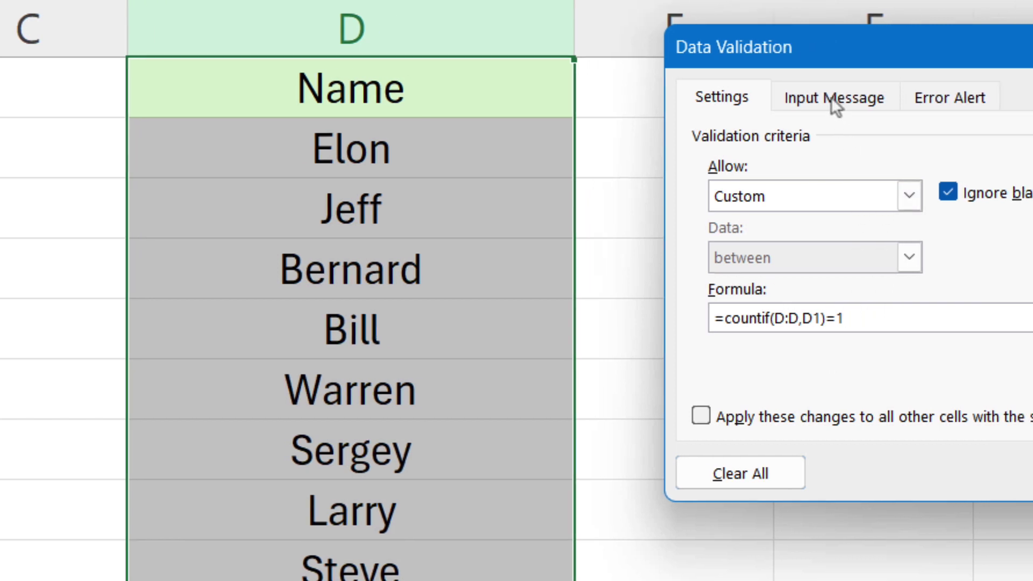
Step: Give the rule an Information-style error alert reading 'This value already exists' and apply it
{"action": "left_click", "coordinate": [876, 101]}
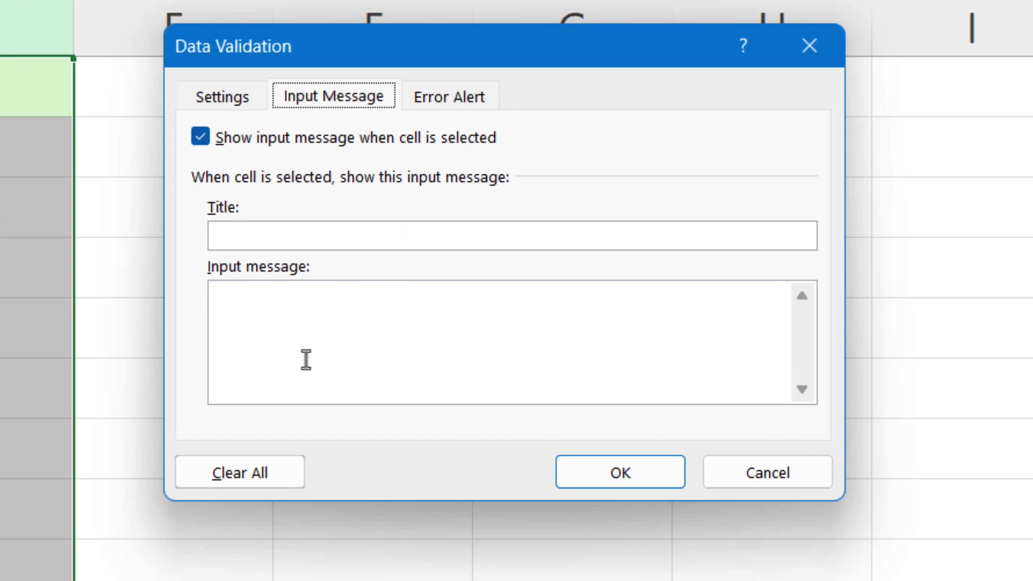
{"action": "left_click", "coordinate": [453, 97]}
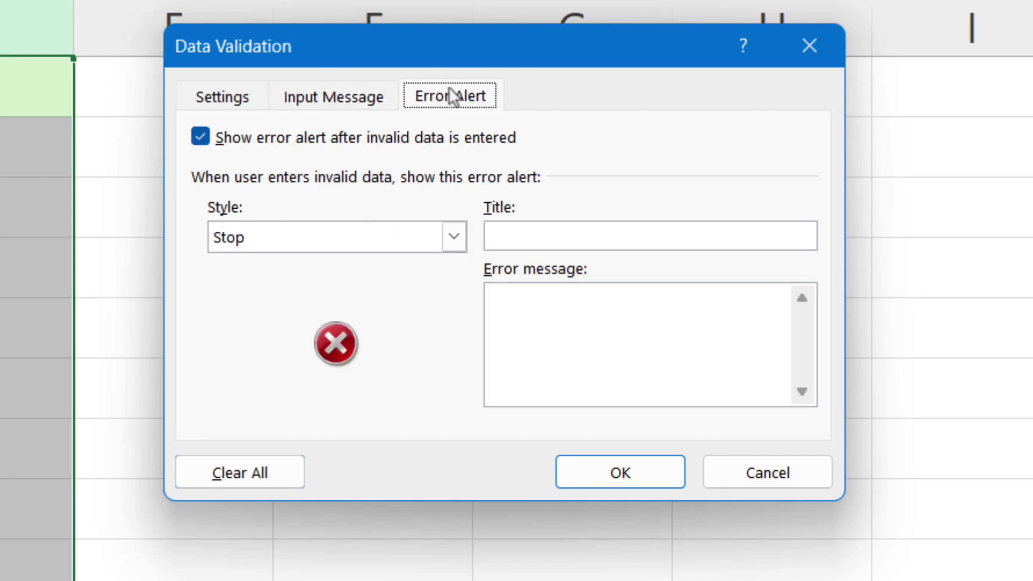
{"action": "left_click", "coordinate": [455, 241]}
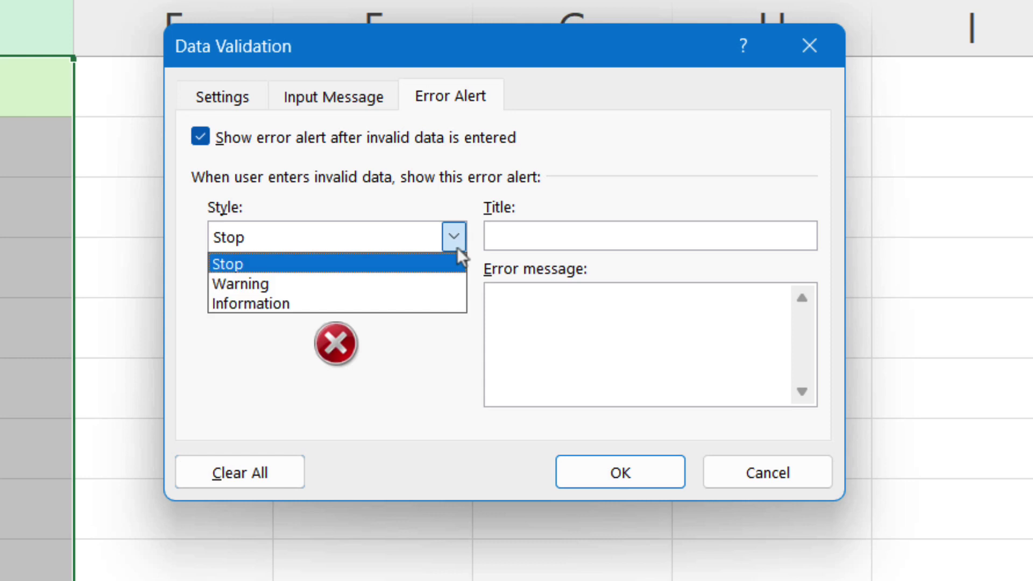
{"action": "left_click", "coordinate": [329, 303]}
{"action": "left_click", "coordinate": [523, 317]}
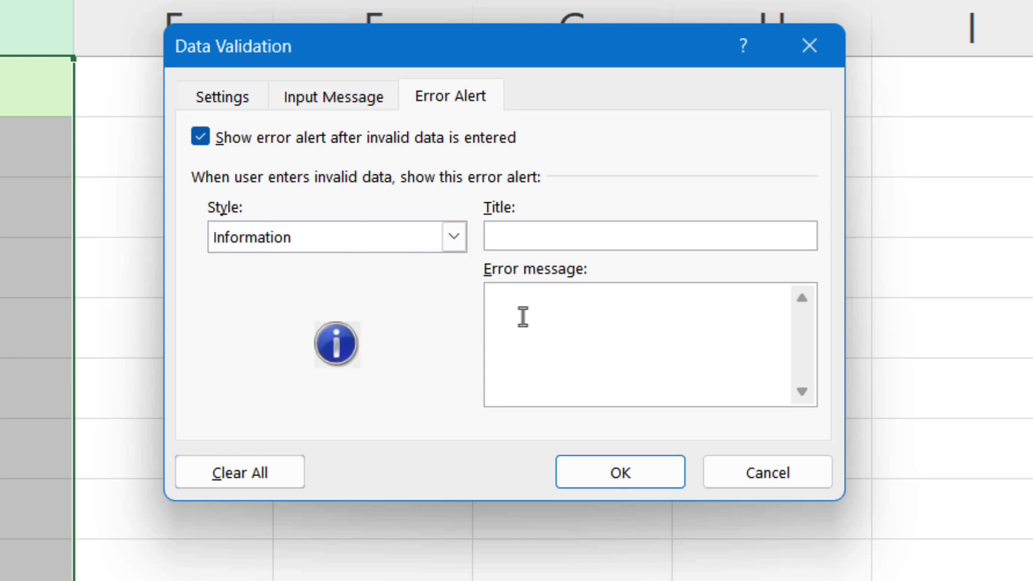
{"action": "type", "text": "This value alr"}
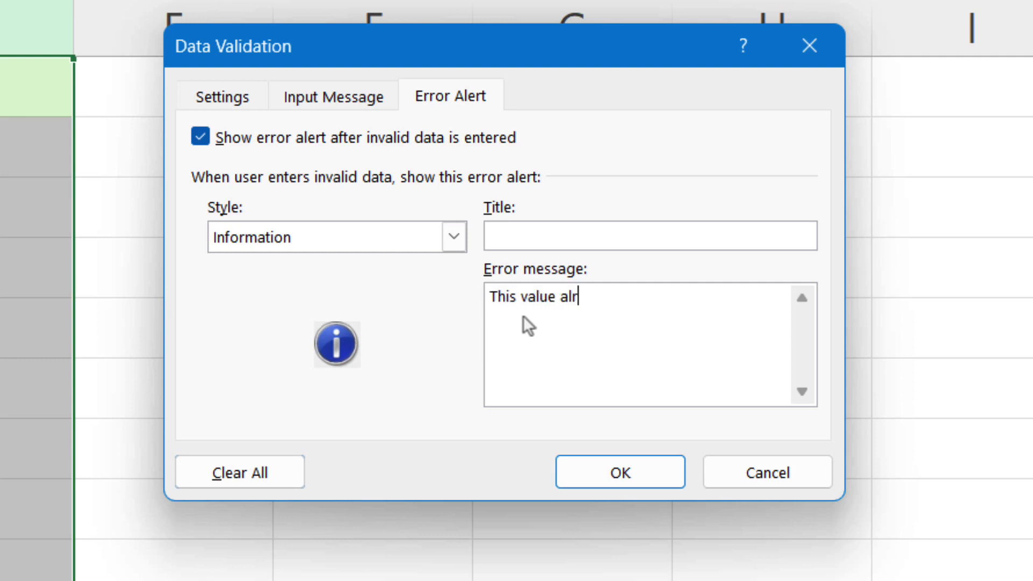
{"action": "type", "text": "eady exists"}
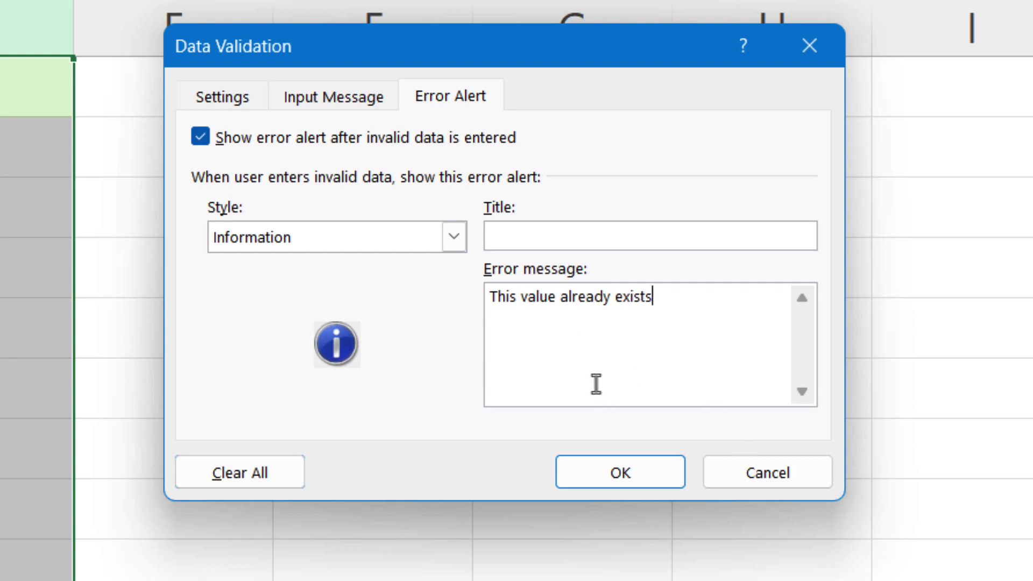
{"action": "left_click", "coordinate": [212, 101]}
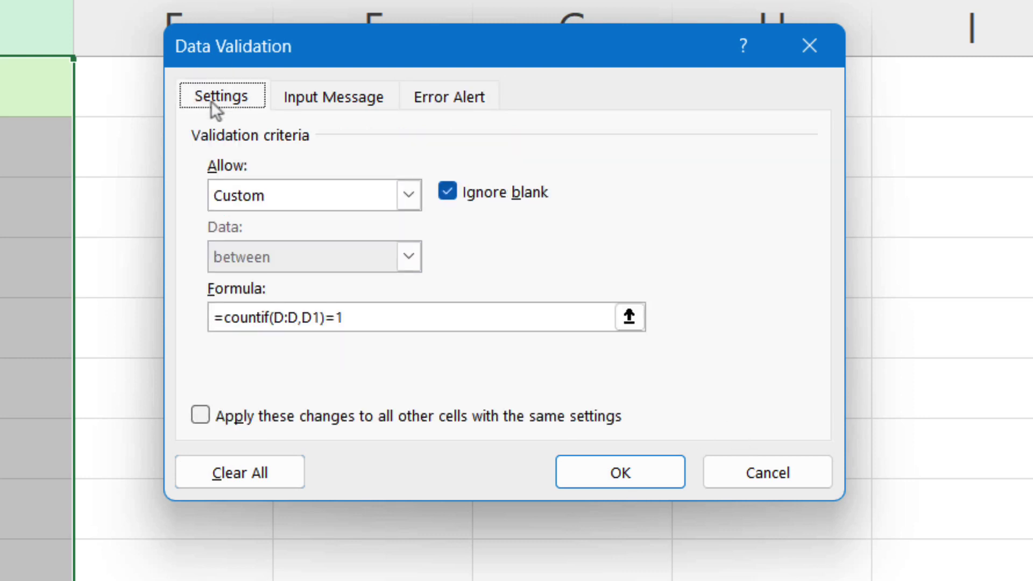
{"action": "left_click", "coordinate": [453, 90]}
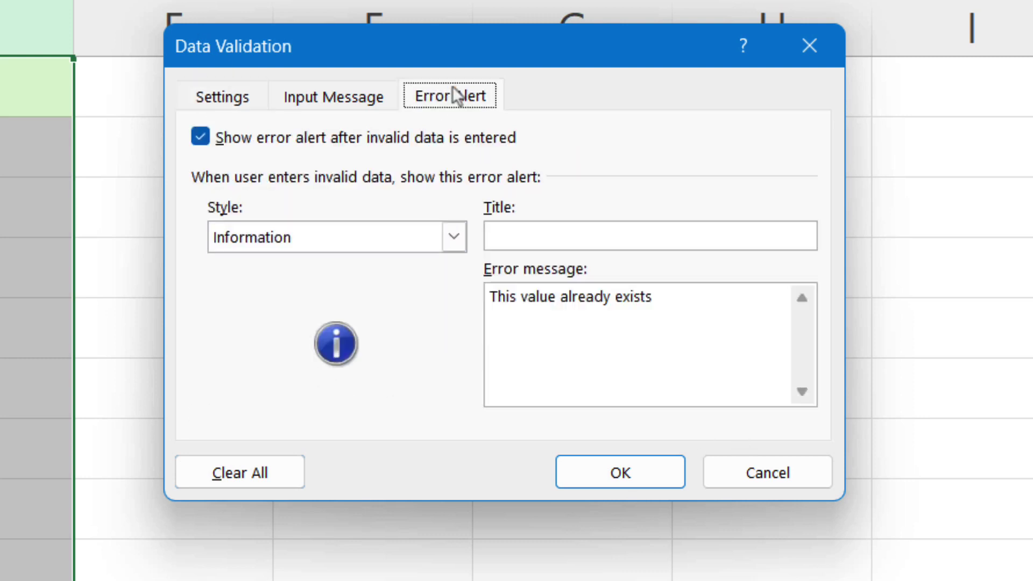
{"action": "left_click", "coordinate": [619, 484]}
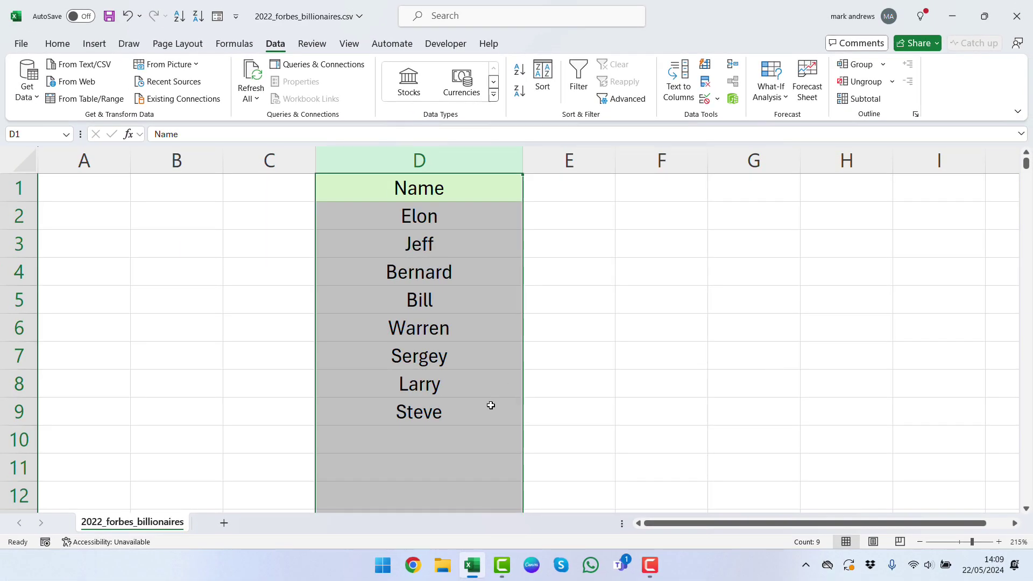
Step: Test the rule with Elon in D10, dismiss the alert, and replace it with Mark
{"action": "left_click", "coordinate": [464, 443]}
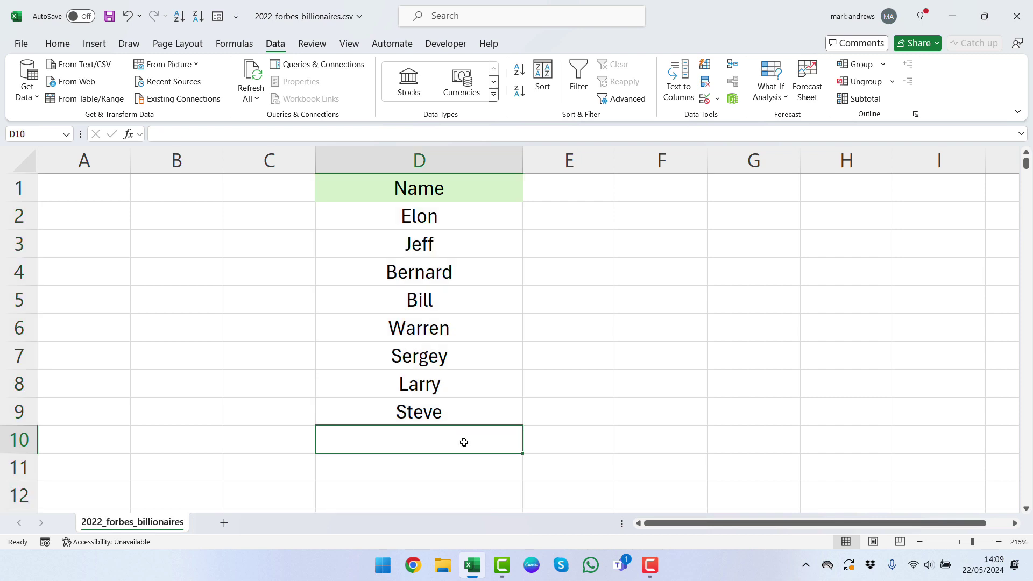
{"action": "type", "text": "Elon"}
{"action": "key", "text": "Return"}
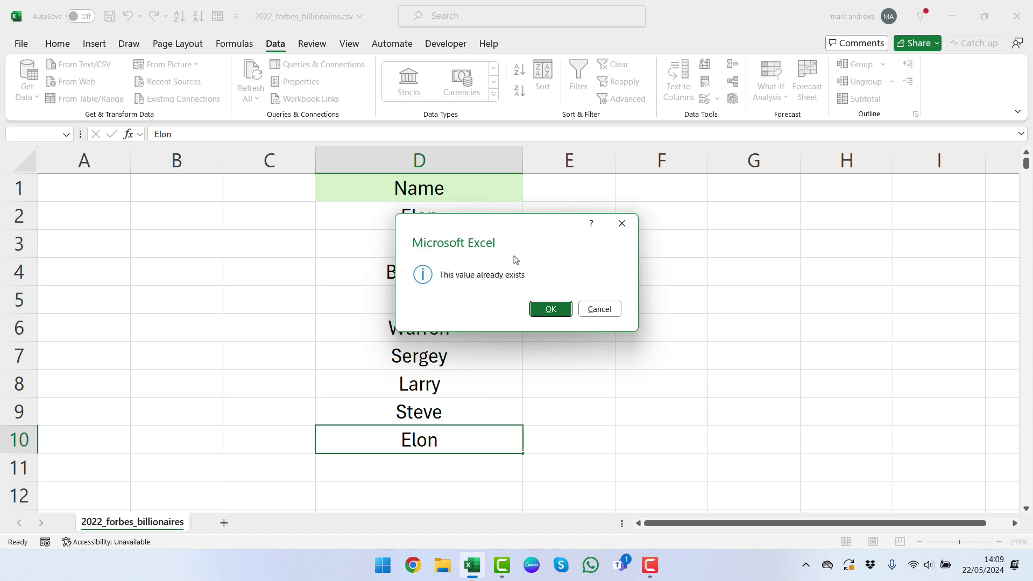
{"action": "left_click", "coordinate": [550, 307]}
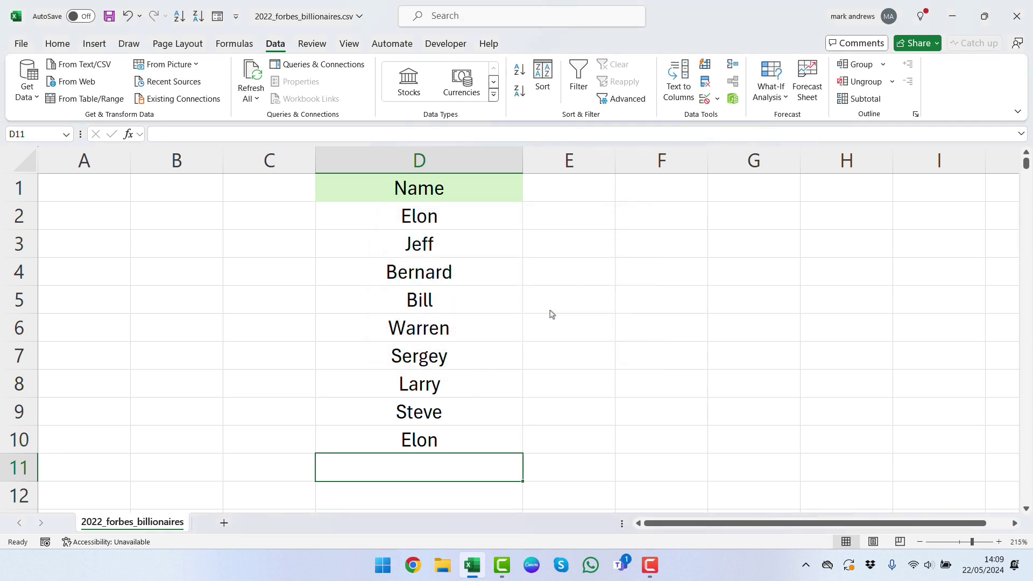
{"action": "key", "text": "Up"}
{"action": "type", "text": "Mark"}
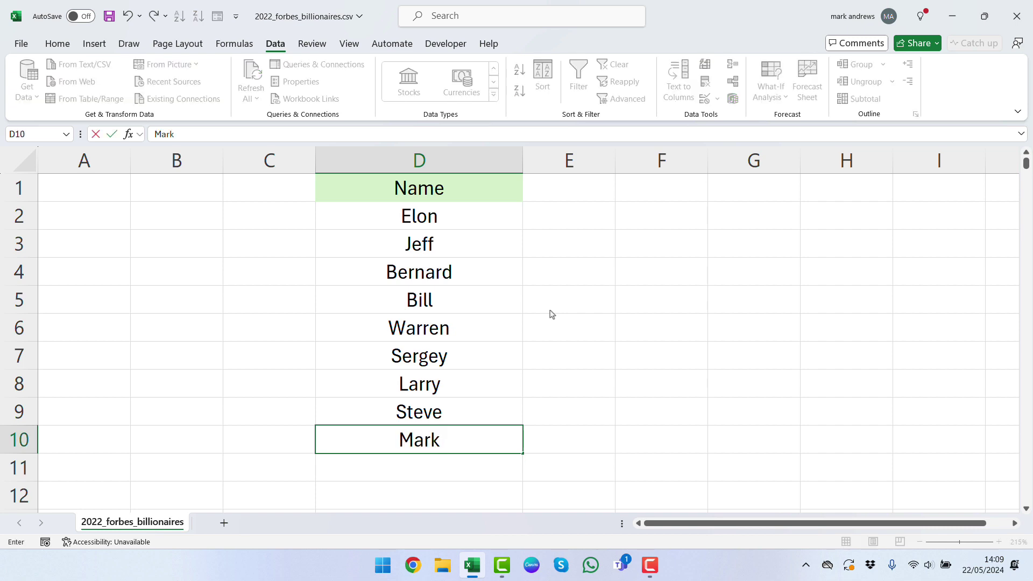
{"action": "key", "text": "Return"}
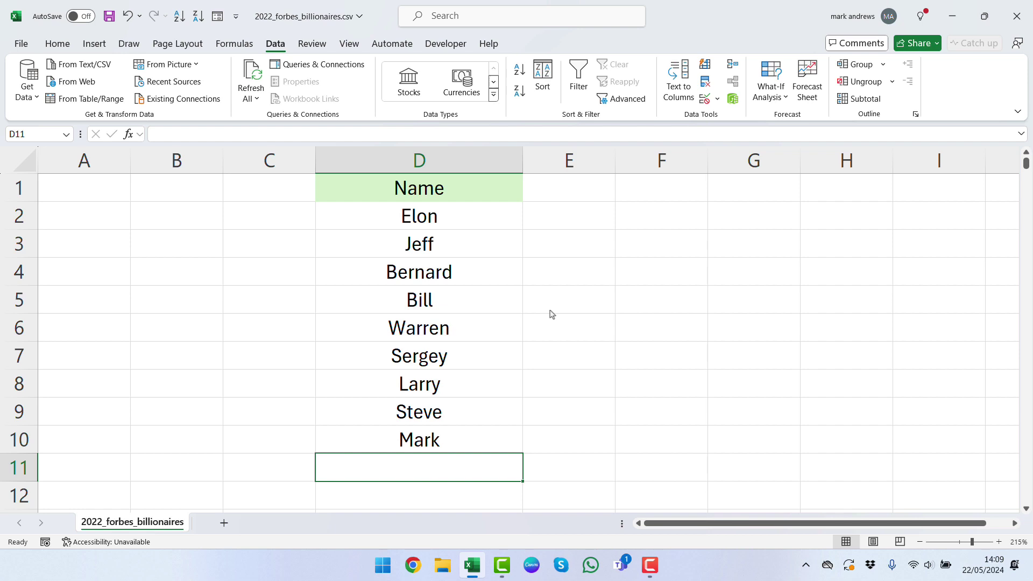
Step: Enter Jeff in D11 and keep it after the 'This value already exists' alert
{"action": "type", "text": "Jess"}
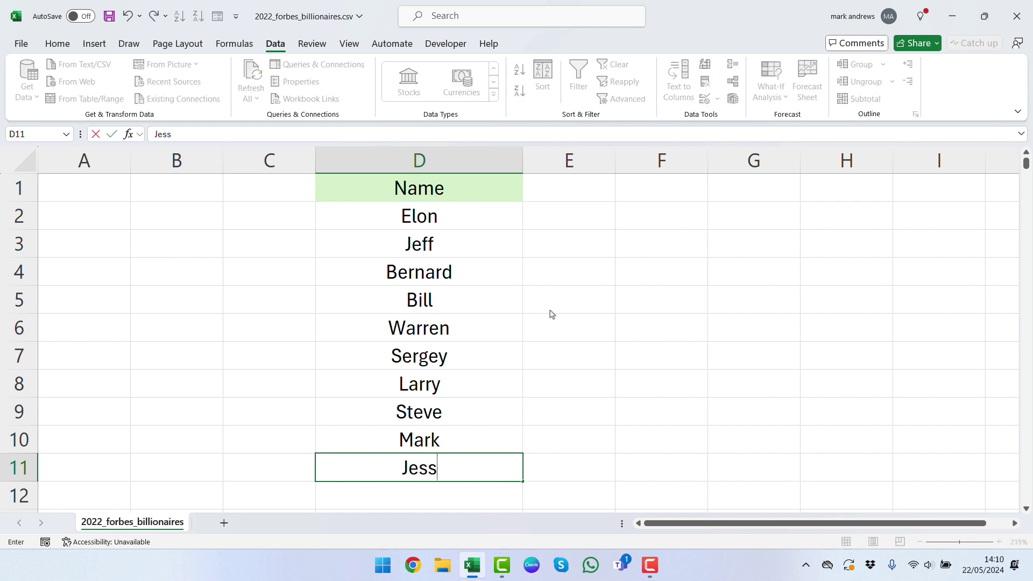
{"action": "key", "text": "BackSpace"}
{"action": "key", "text": "BackSpace"}
{"action": "type", "text": "ff"}
{"action": "key", "text": "Return"}
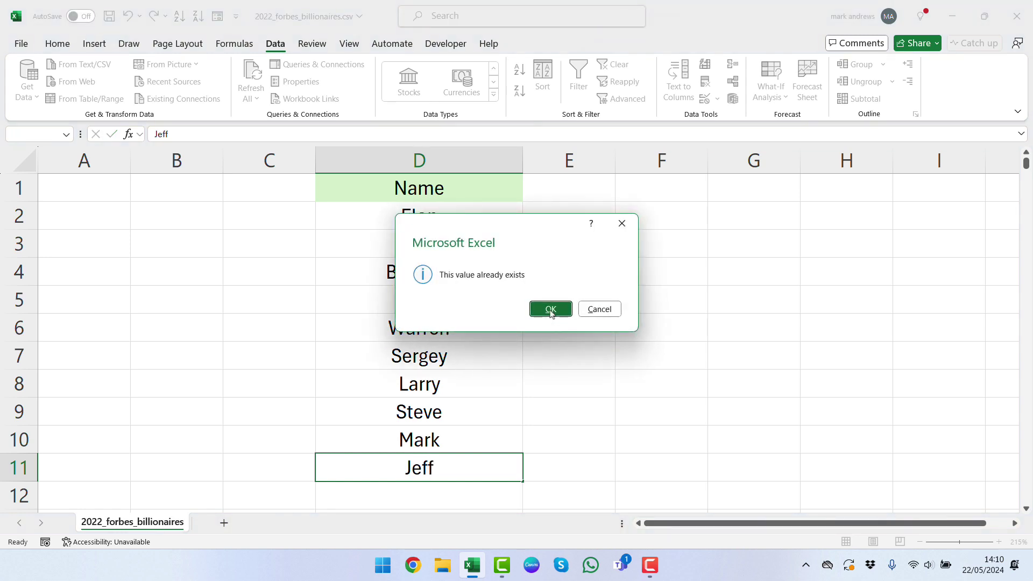
{"action": "left_click", "coordinate": [551, 310]}
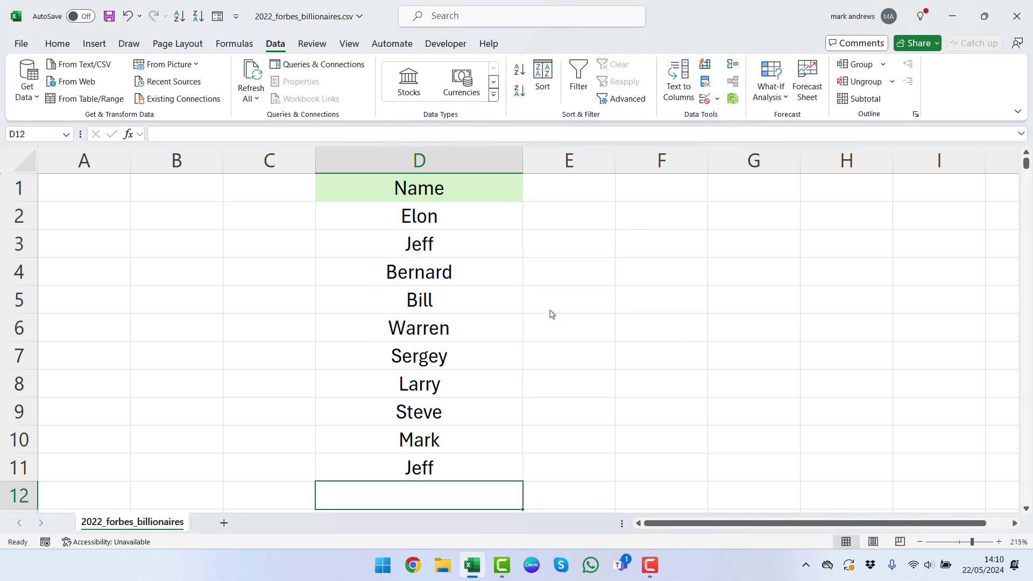
Step: Copy the duplicate Jeff from D11 into F8 and clear D11
{"action": "left_click", "coordinate": [439, 462]}
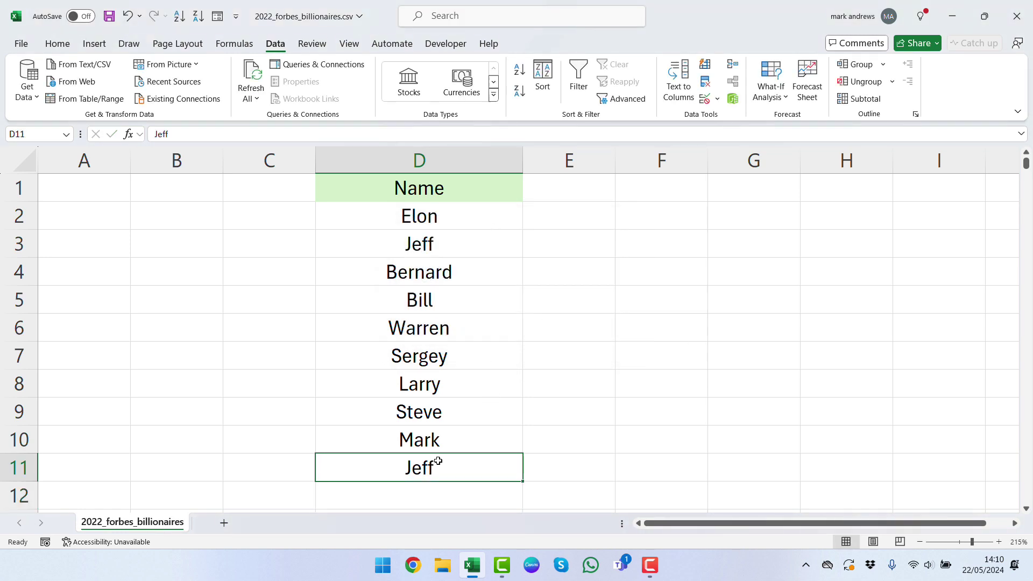
{"action": "key", "text": "ctrl+c"}
{"action": "left_click", "coordinate": [661, 386]}
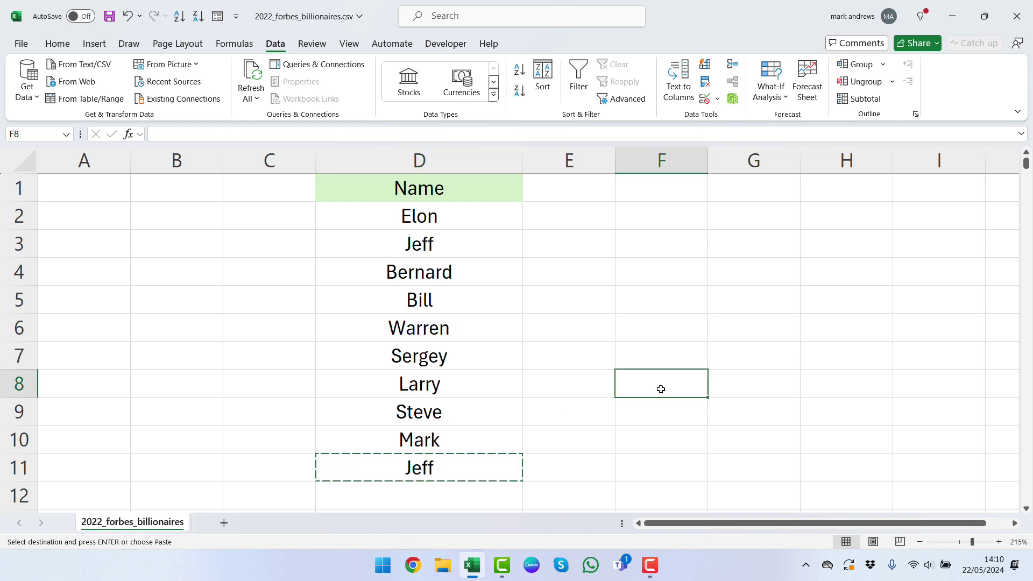
{"action": "key", "text": "ctrl+v"}
{"action": "key", "text": "Left"}
{"action": "key", "text": "Down"}
{"action": "key", "text": "Down"}
{"action": "key", "text": "Left"}
{"action": "key", "text": "Down"}
{"action": "key", "text": "BackSpace"}
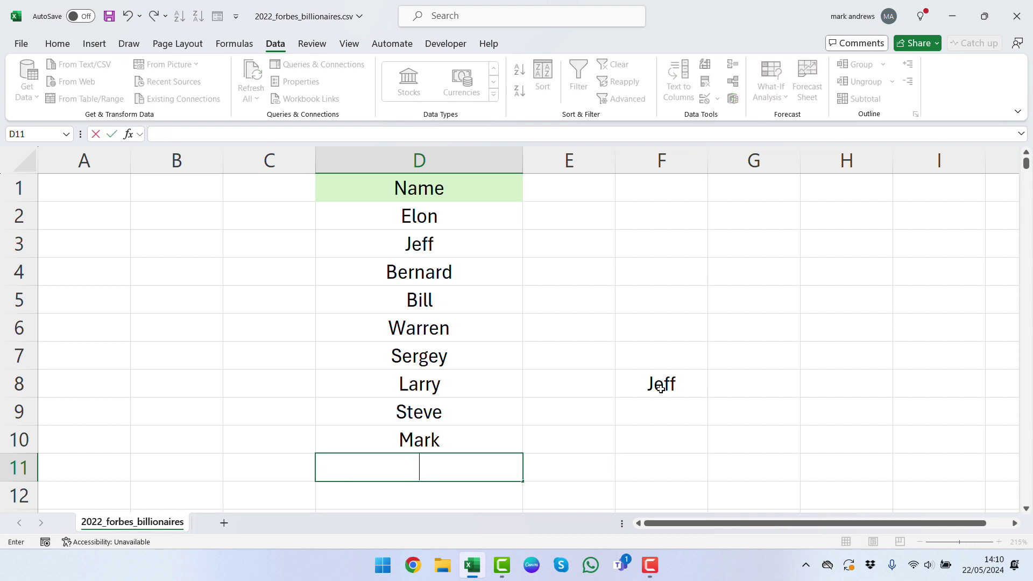
{"action": "key", "text": "Right"}
{"action": "key", "text": "Right"}
{"action": "key", "text": "Right"}
Step: Copy Jeff from F8 back into D11
{"action": "key", "text": "Up"}
{"action": "key", "text": "Up"}
{"action": "key", "text": "Left"}
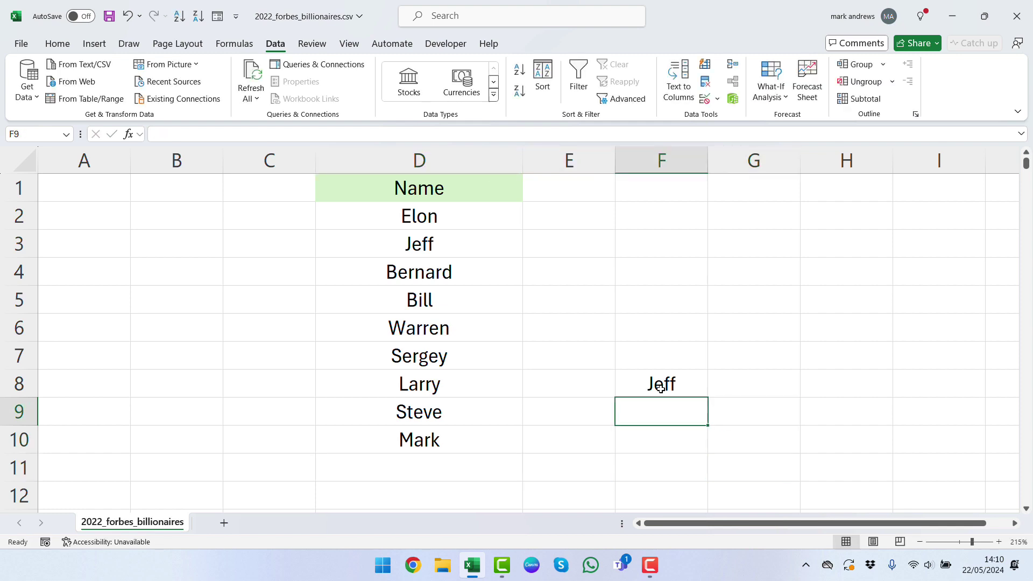
{"action": "key", "text": "Up"}
{"action": "key", "text": "ctrl+c"}
{"action": "key", "text": "Down"}
{"action": "key", "text": "Left"}
{"action": "key", "text": "Right"}
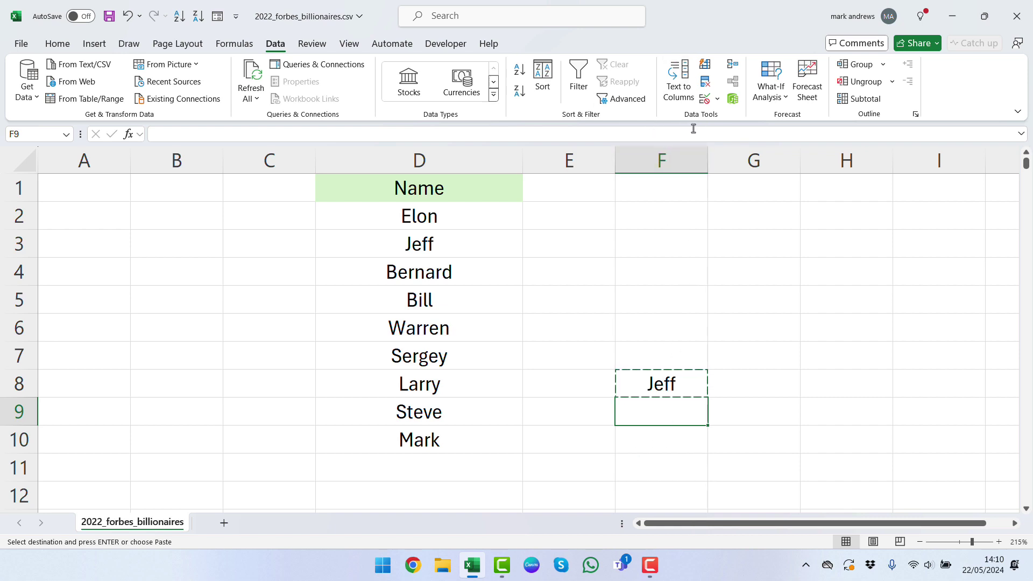
{"action": "left_click", "coordinate": [441, 481]}
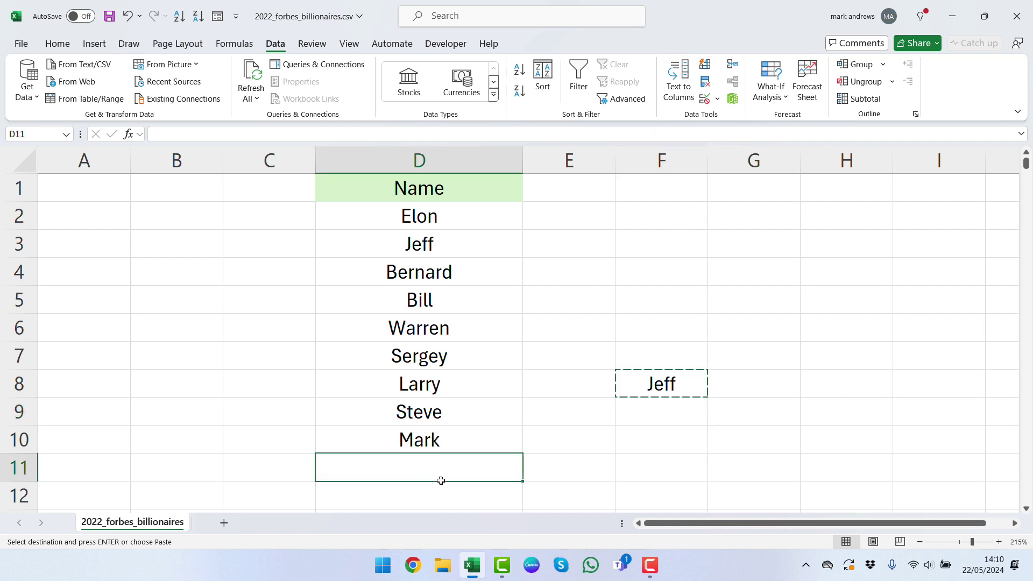
{"action": "key", "text": "ctrl+v"}
{"action": "key", "text": "Down"}
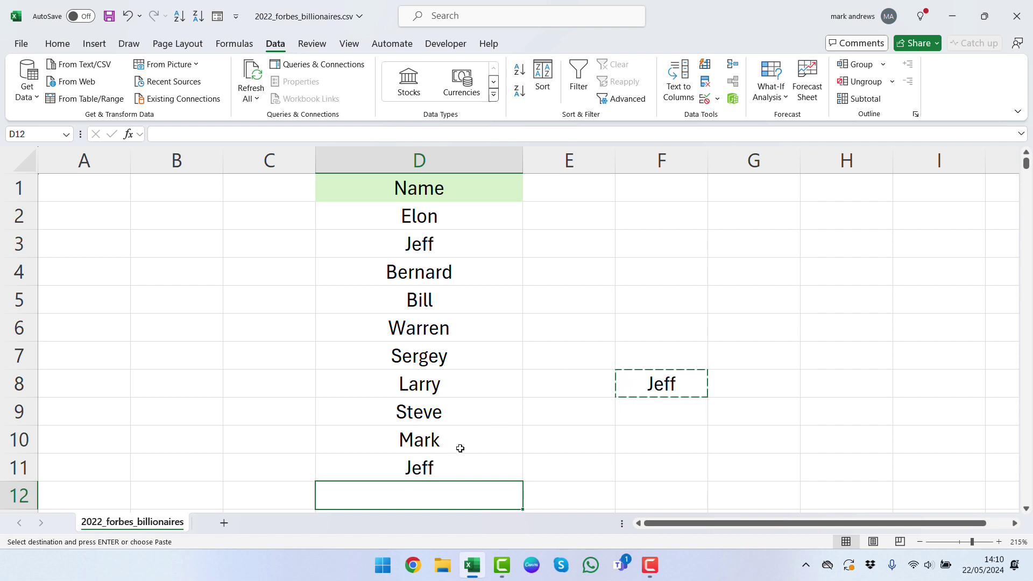
Step: Clear the Jeff entries from both D11 and F8
{"action": "left_click", "coordinate": [452, 474]}
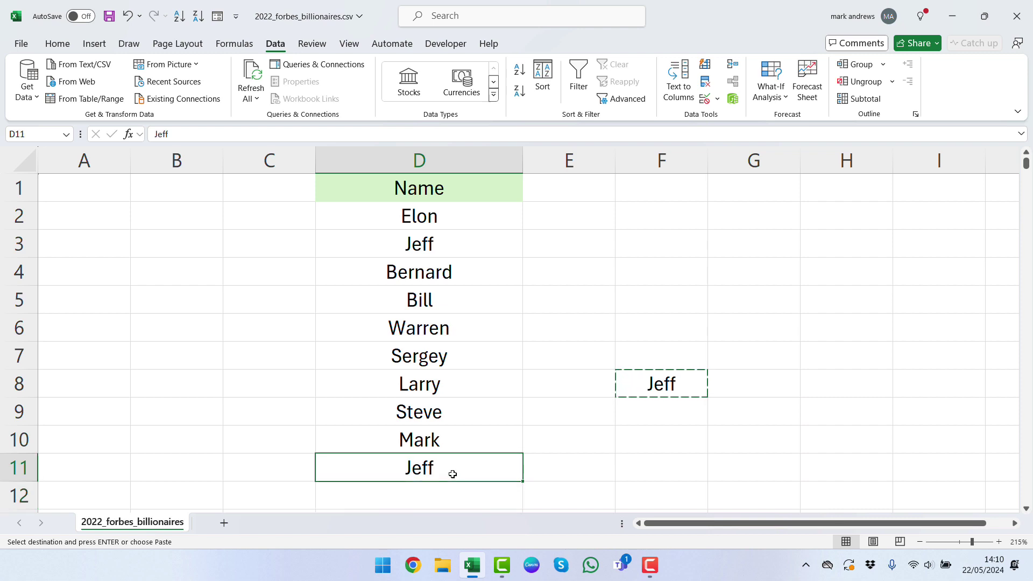
{"action": "key", "text": "BackSpace"}
{"action": "left_click", "coordinate": [657, 386]}
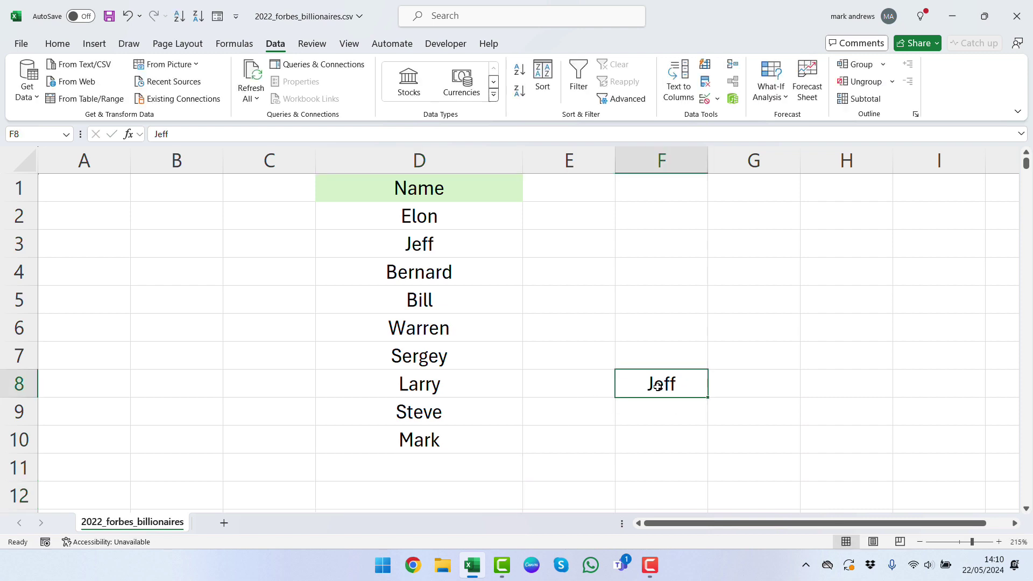
{"action": "key", "text": "BackSpace"}
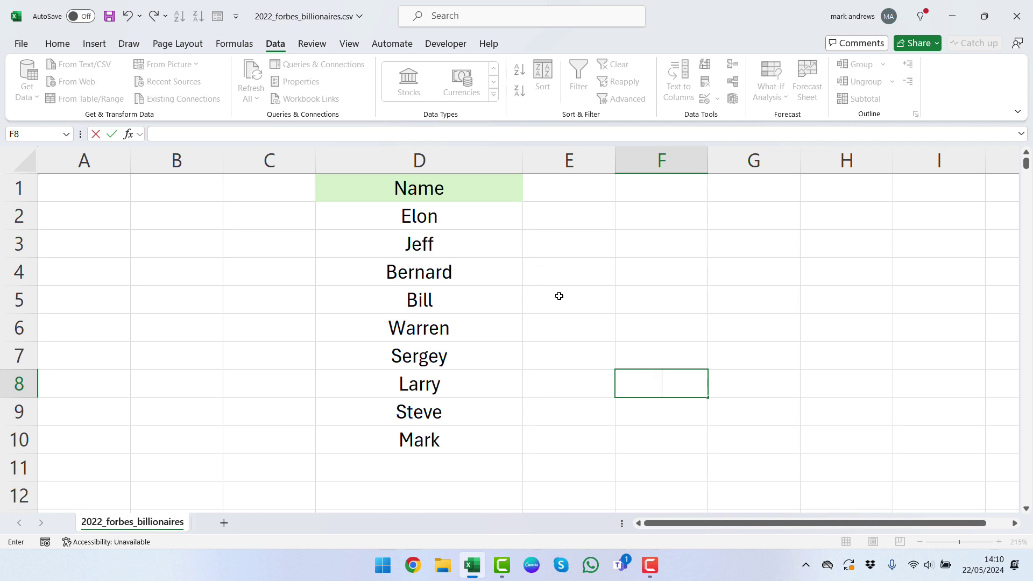
Step: Add a Duplicate Values rule to column D using Light Red Fill with Dark Red Text
{"action": "left_click", "coordinate": [438, 163]}
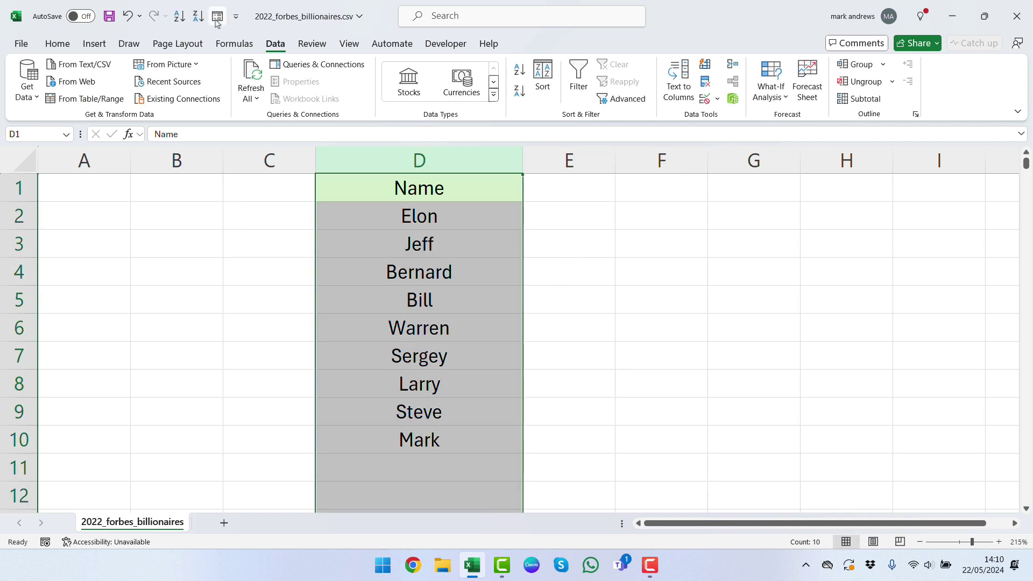
{"action": "left_click", "coordinate": [58, 45]}
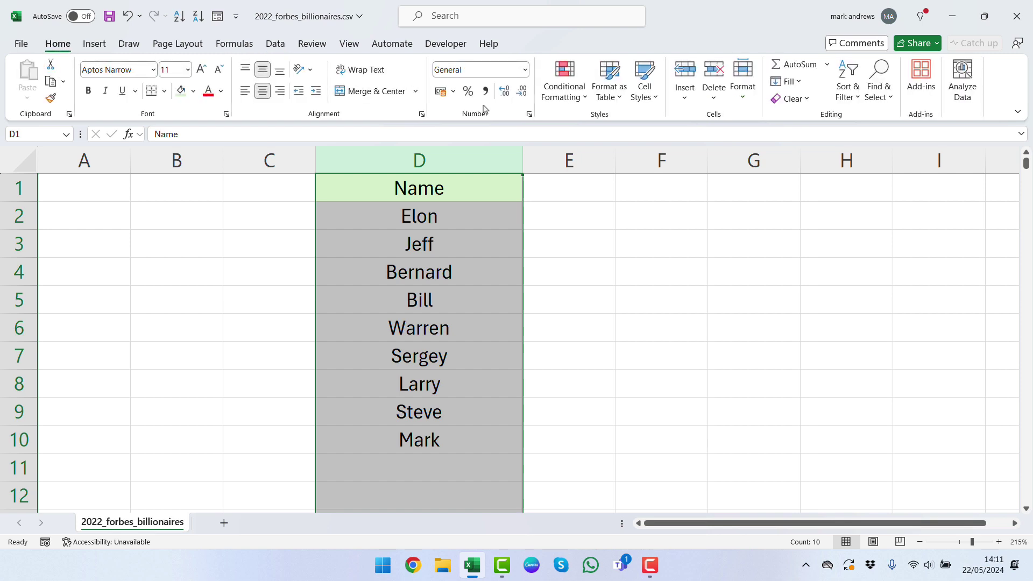
{"action": "left_click", "coordinate": [563, 96]}
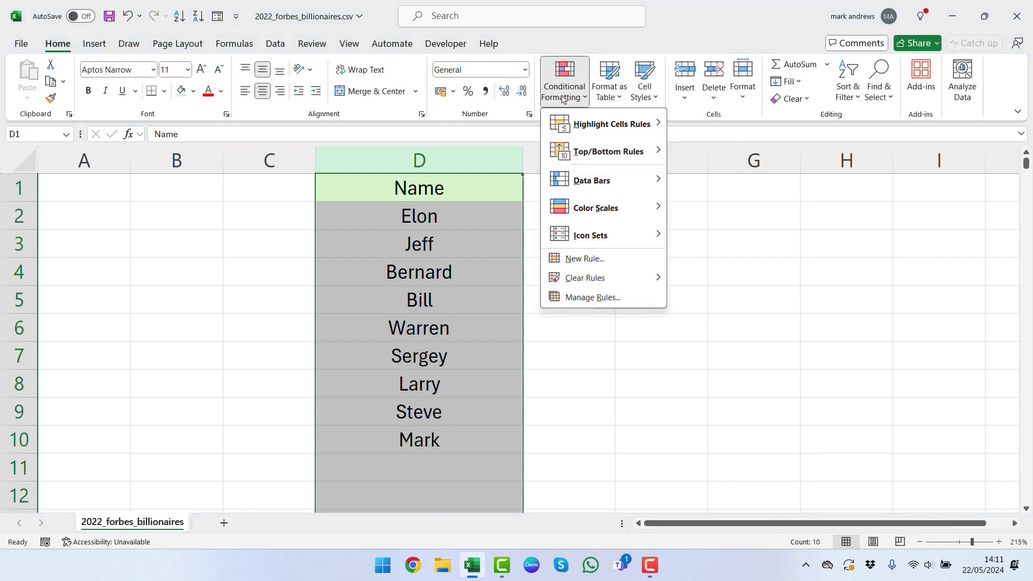
{"action": "mouse_move", "coordinate": [611, 125]}
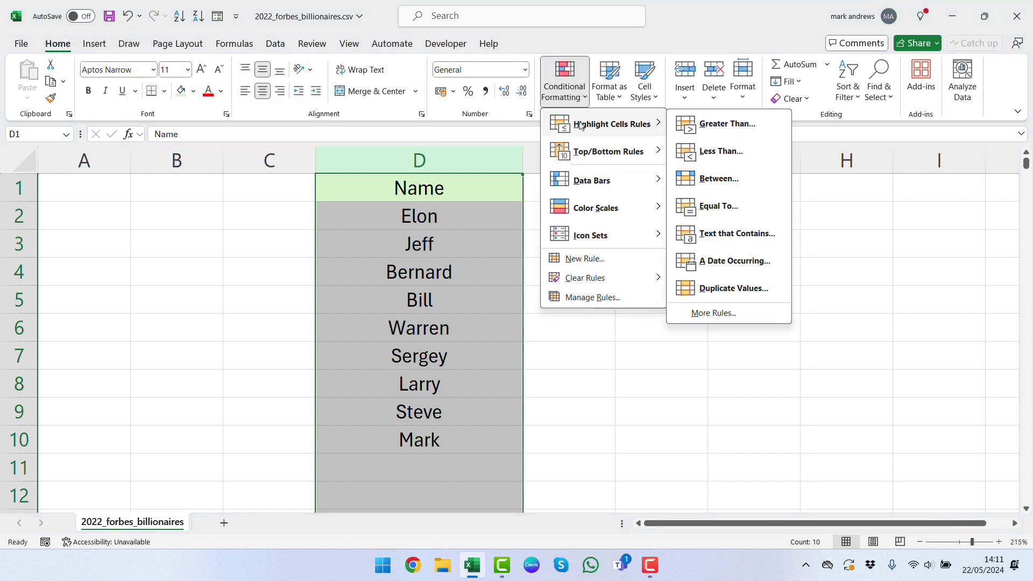
{"action": "left_click", "coordinate": [733, 288]}
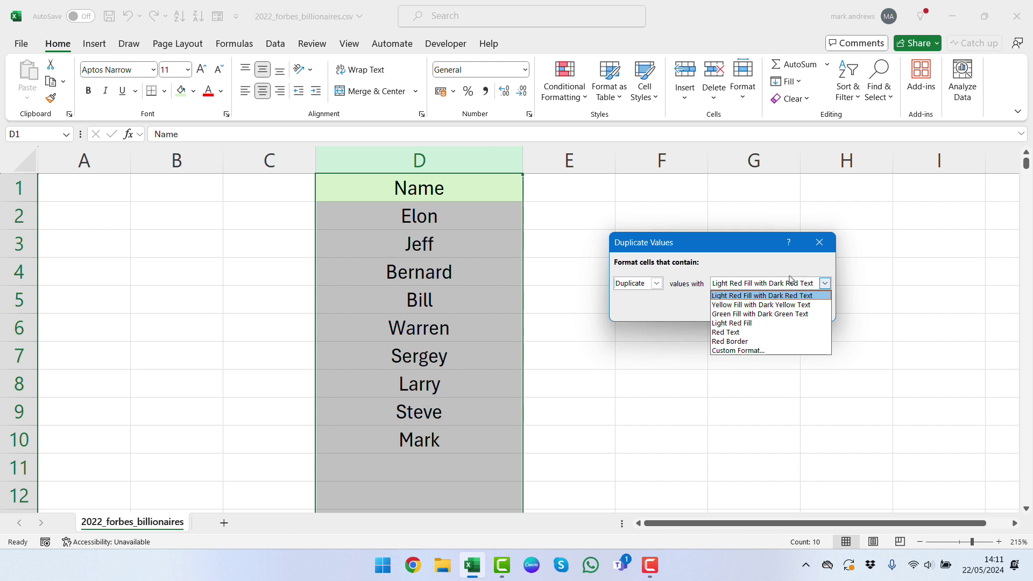
{"action": "left_click", "coordinate": [784, 265]}
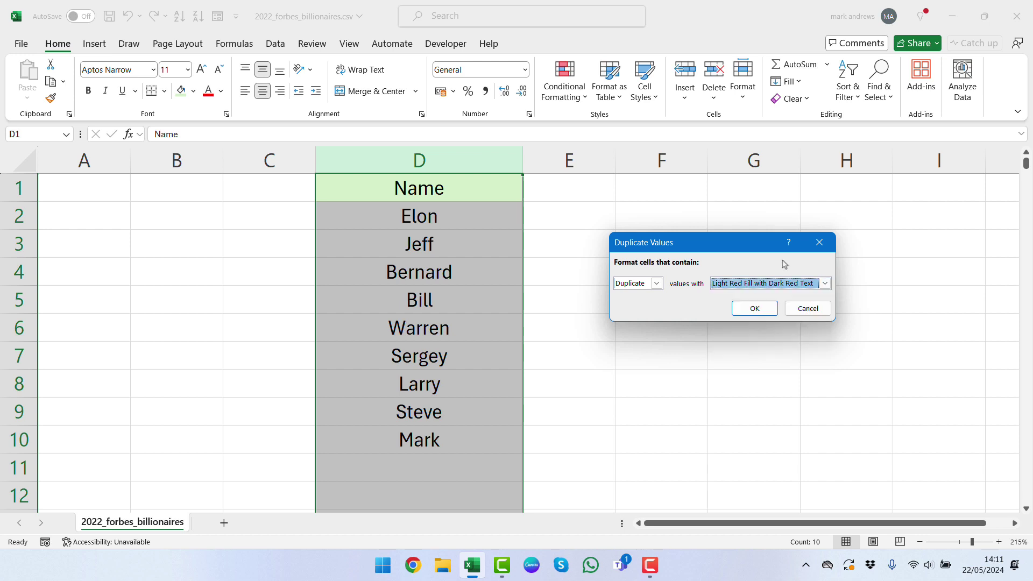
{"action": "left_click", "coordinate": [770, 311]}
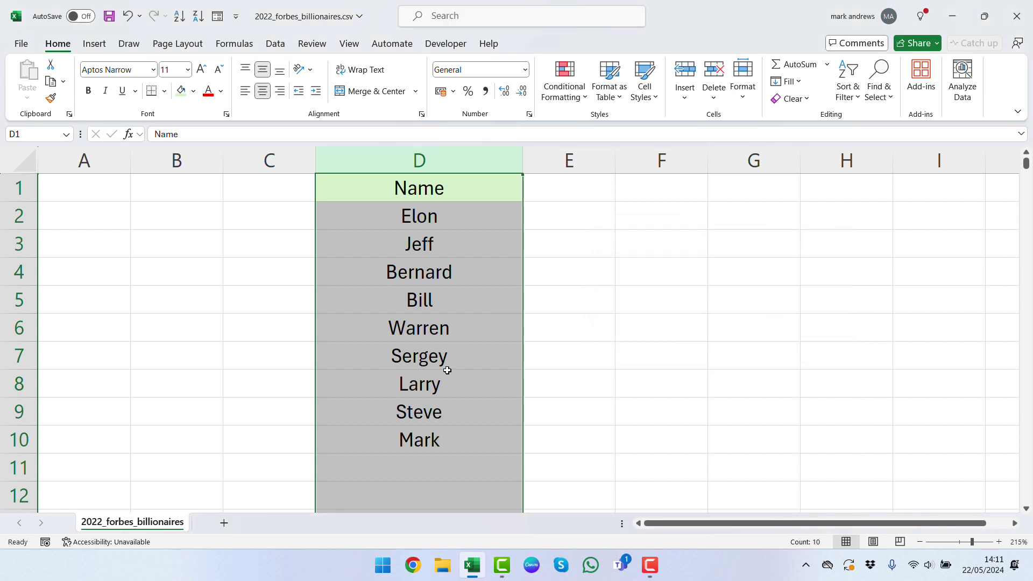
{"action": "left_click", "coordinate": [423, 462]}
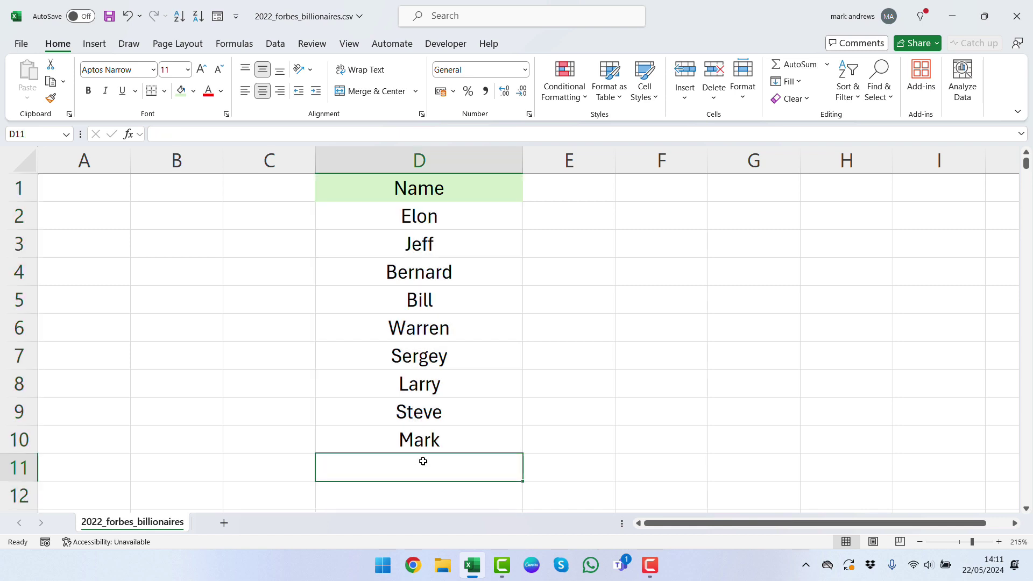
{"action": "type", "text": "Jeff"}
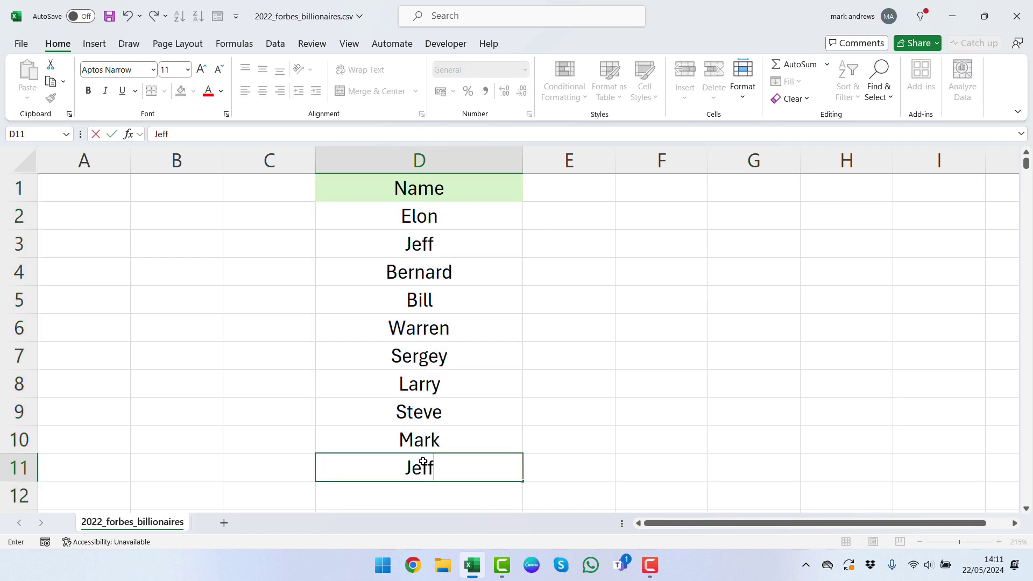
{"action": "key", "text": "Return"}
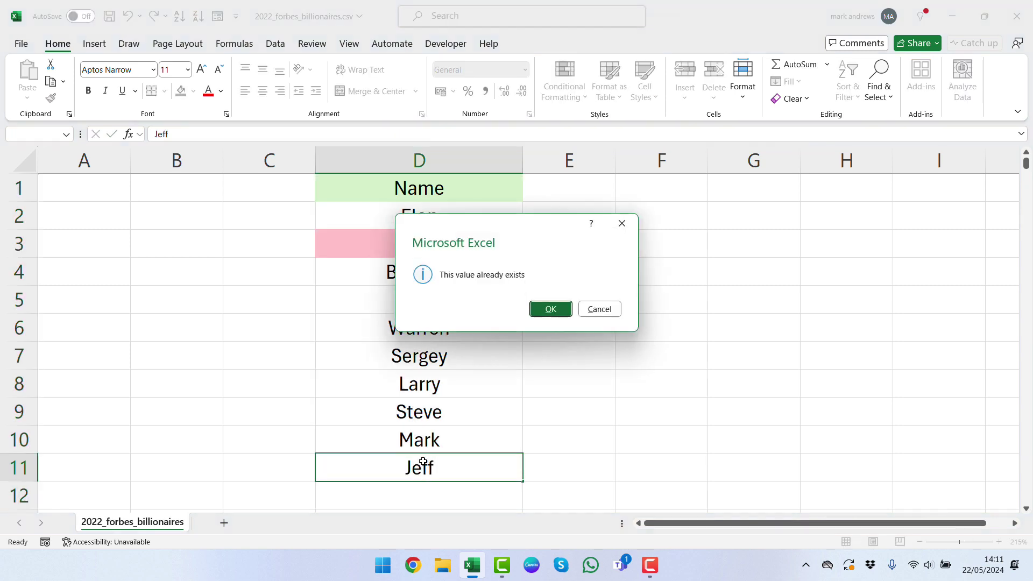
{"action": "left_click", "coordinate": [552, 312]}
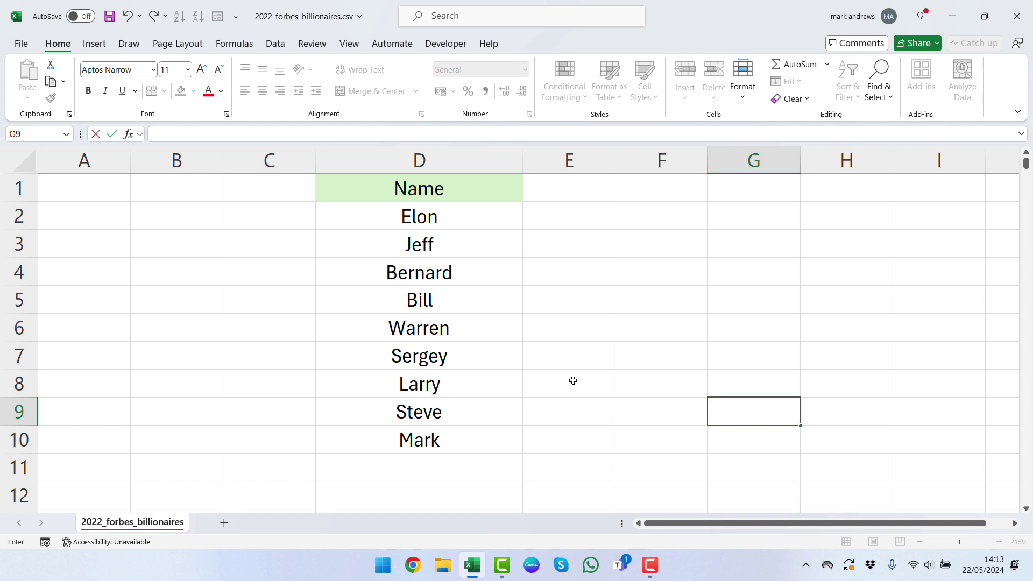
Step: Enter Jeff in G9 and paste a copy of it into D11
{"action": "type", "text": "ess"}
{"action": "key", "text": "BackSpace"}
{"action": "key", "text": "BackSpace"}
{"action": "key", "text": "Return"}
{"action": "key", "text": "Left"}
{"action": "key", "text": "Up"}
{"action": "key", "text": "Right"}
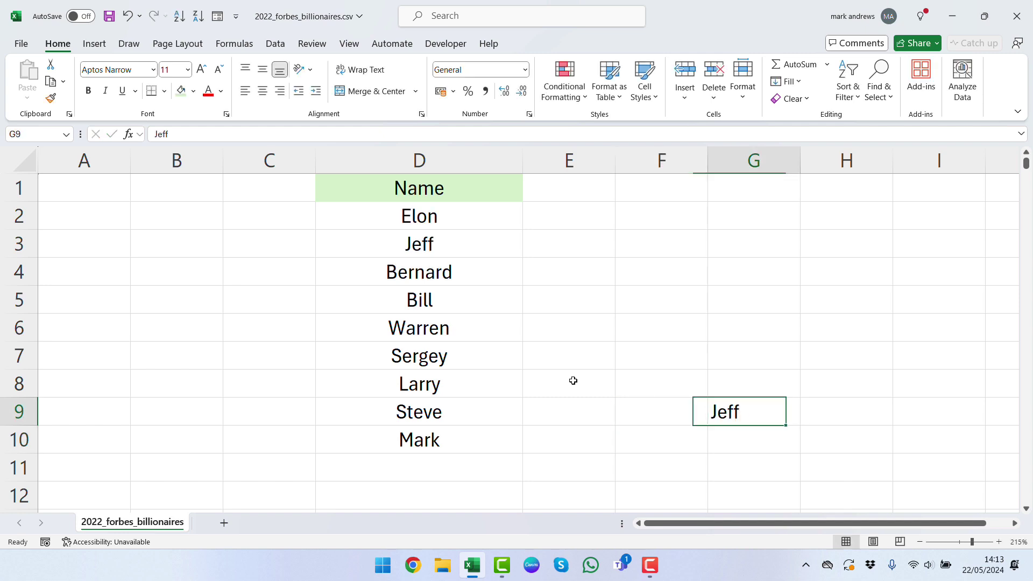
{"action": "key", "text": "ctrl+c"}
{"action": "key", "text": "Left"}
{"action": "key", "text": "Left"}
{"action": "key", "text": "Left"}
{"action": "key", "text": "Down"}
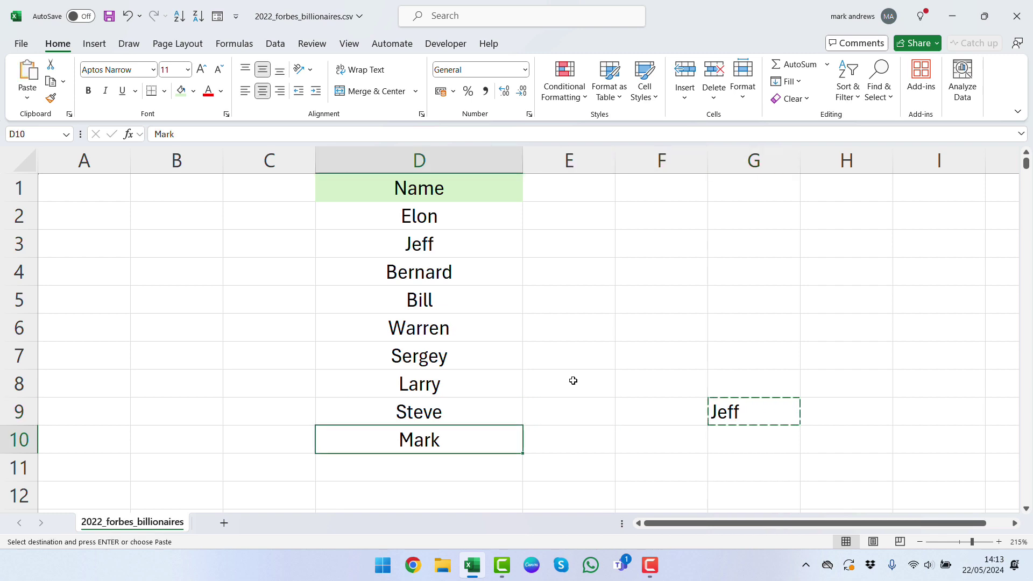
{"action": "key", "text": "Down"}
{"action": "key", "text": "ctrl+v"}
{"action": "key", "text": "Escape"}
Step: Apply the light red Duplicate Values highlight to column D so both Jeffs show
{"action": "left_click", "coordinate": [439, 161]}
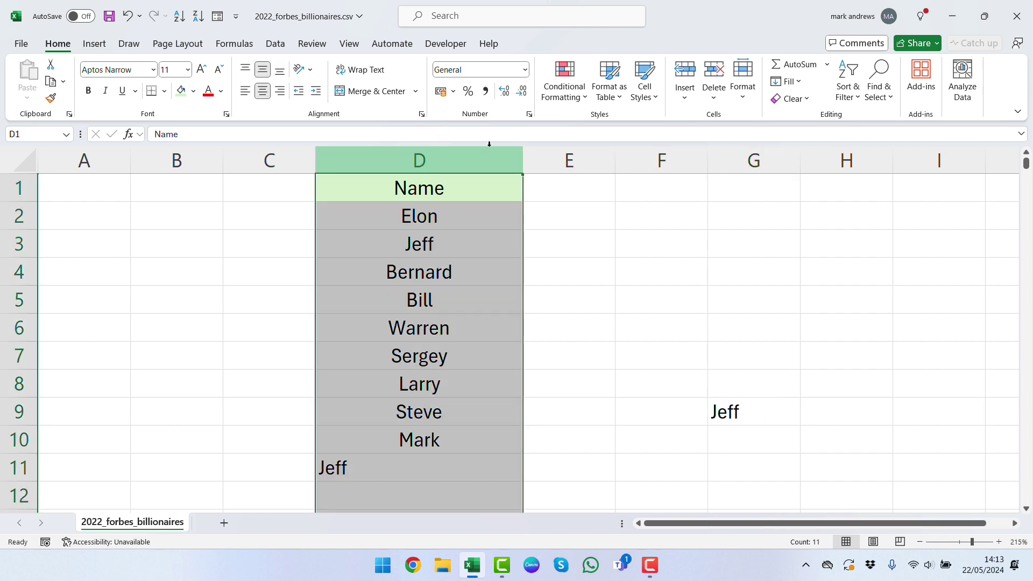
{"action": "left_click", "coordinate": [566, 87]}
{"action": "mouse_move", "coordinate": [605, 127]}
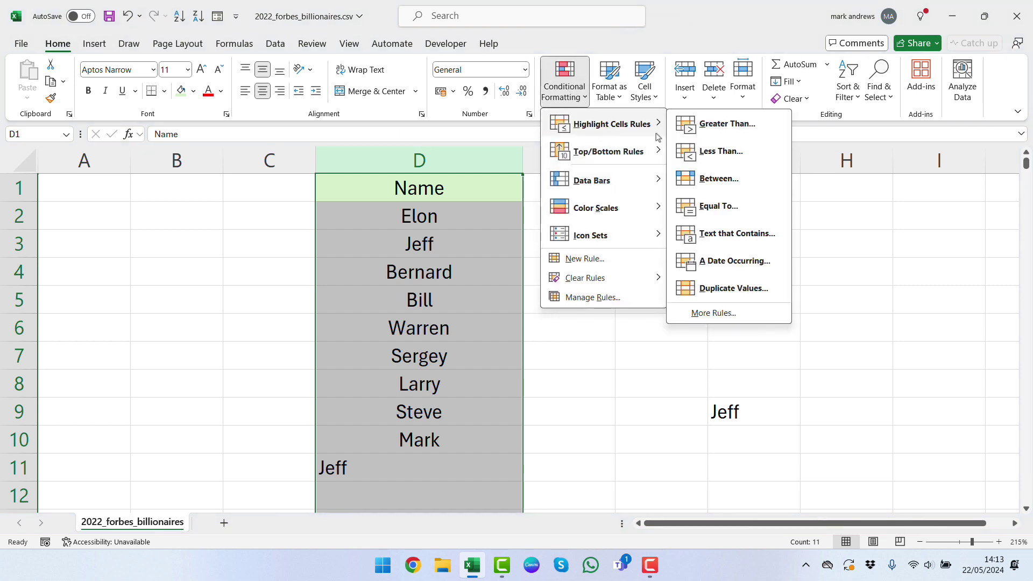
{"action": "left_click", "coordinate": [708, 282]}
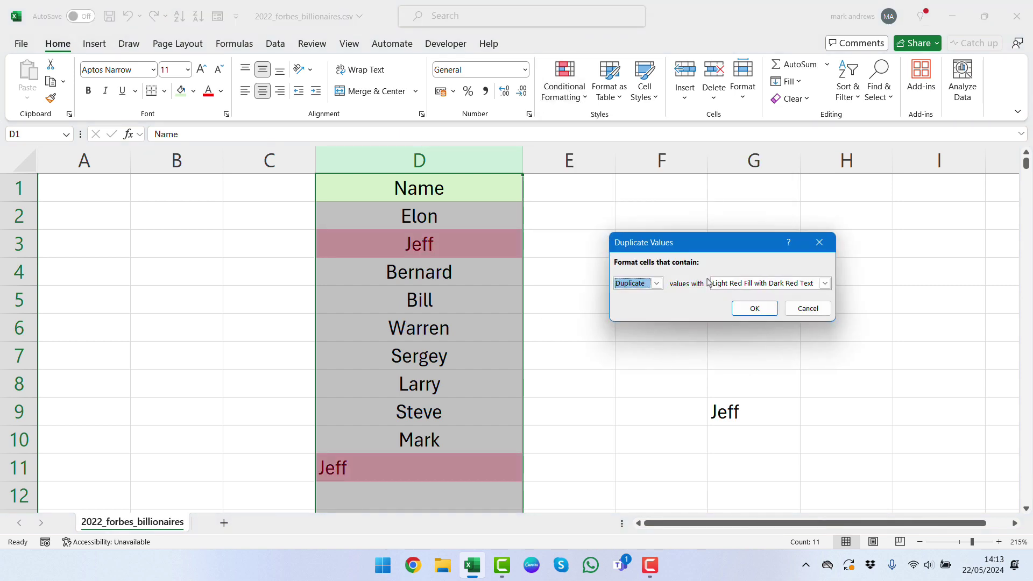
{"action": "left_click", "coordinate": [755, 309]}
{"action": "left_click", "coordinate": [570, 367]}
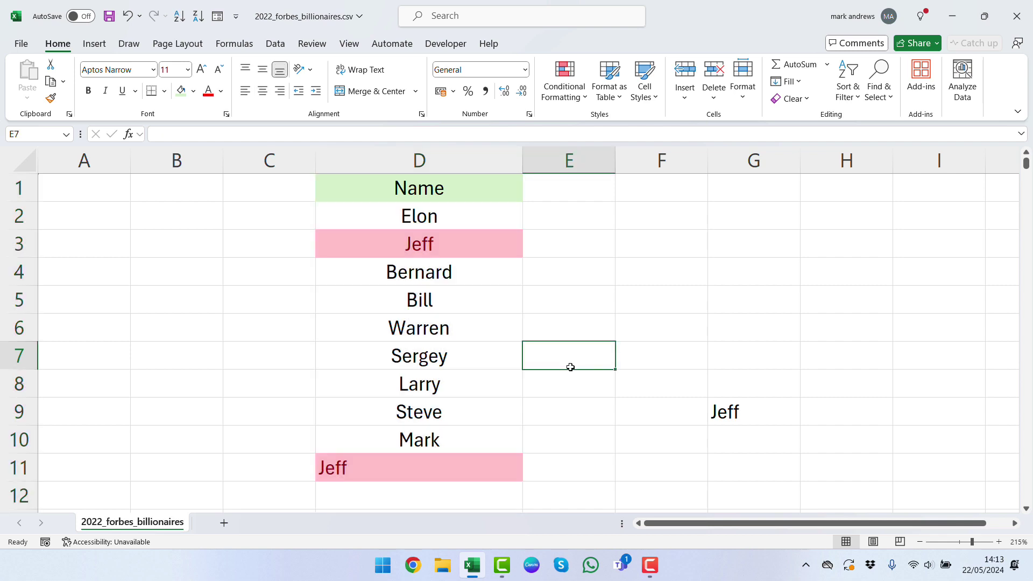